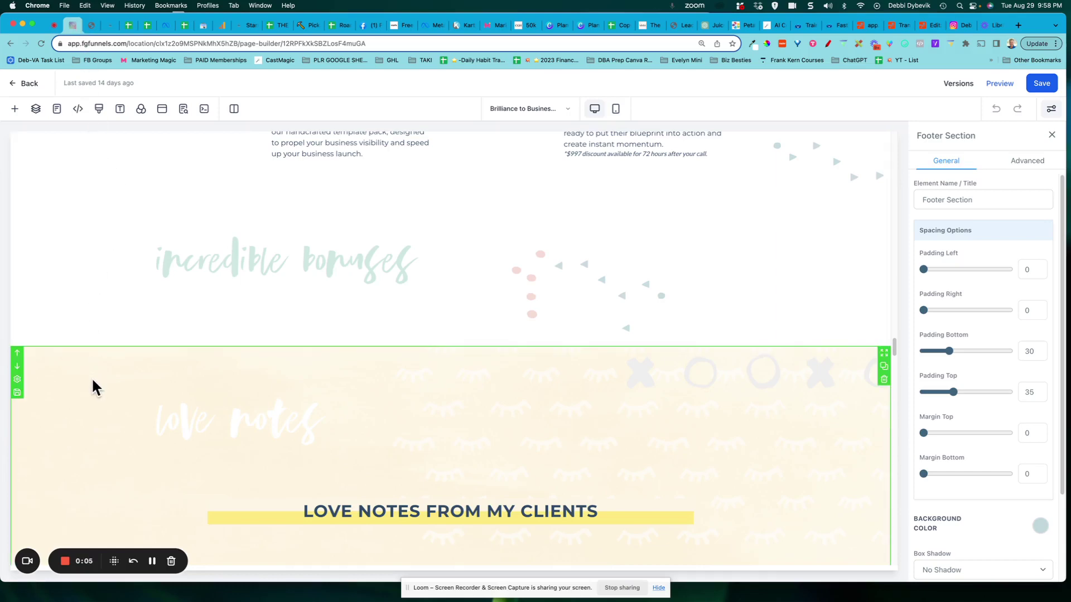
# Step: Zoom the browser page view out to 33% with View > Zoom Out
pyautogui.scroll(-1, 93, 380)
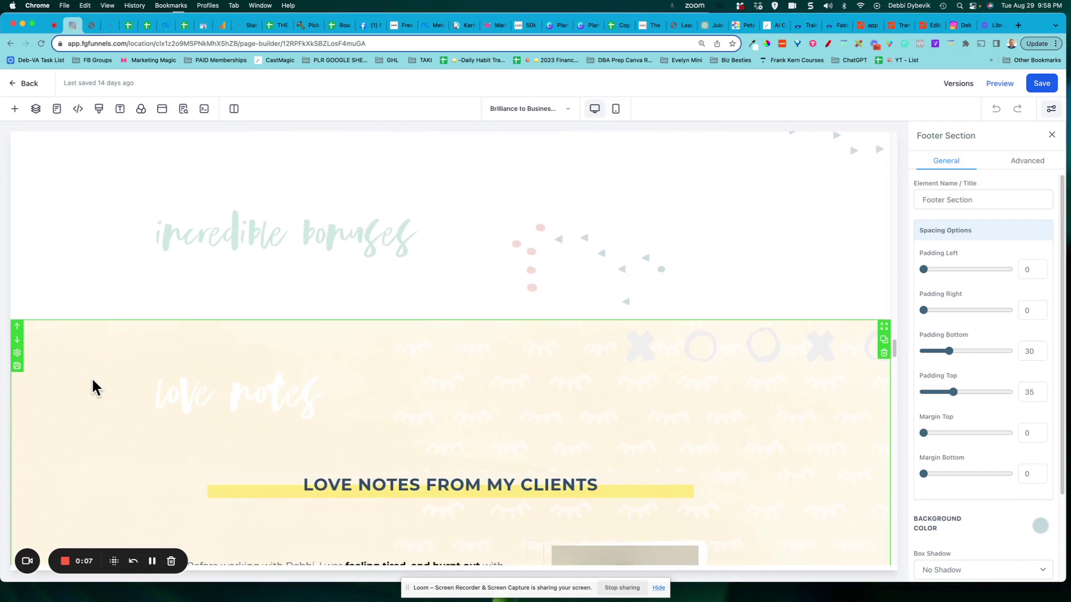
pyautogui.scroll(-10, 93, 381)
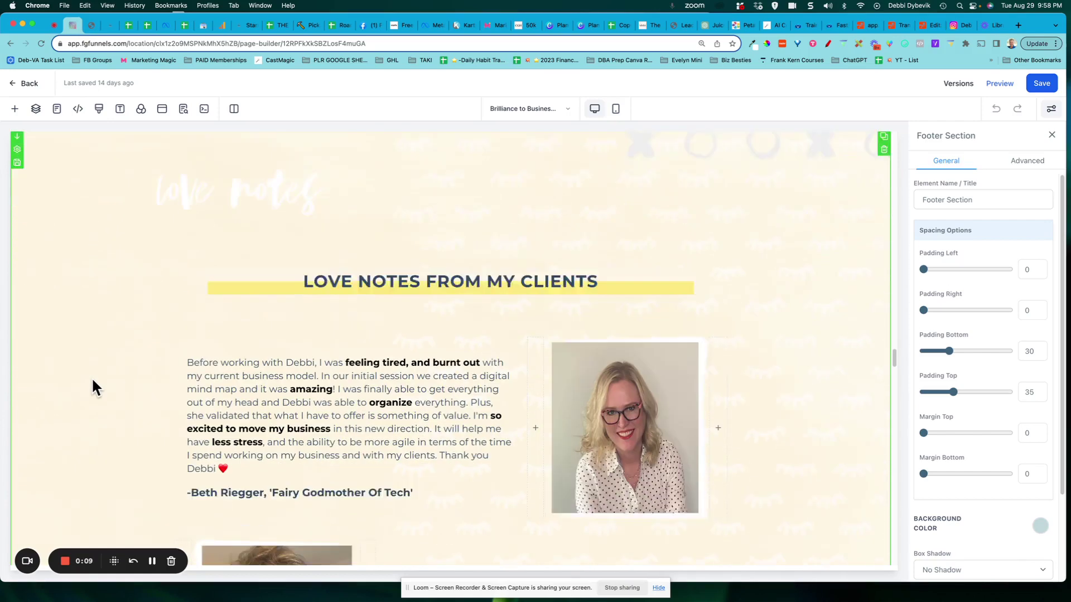
pyautogui.scroll(-8, 92, 381)
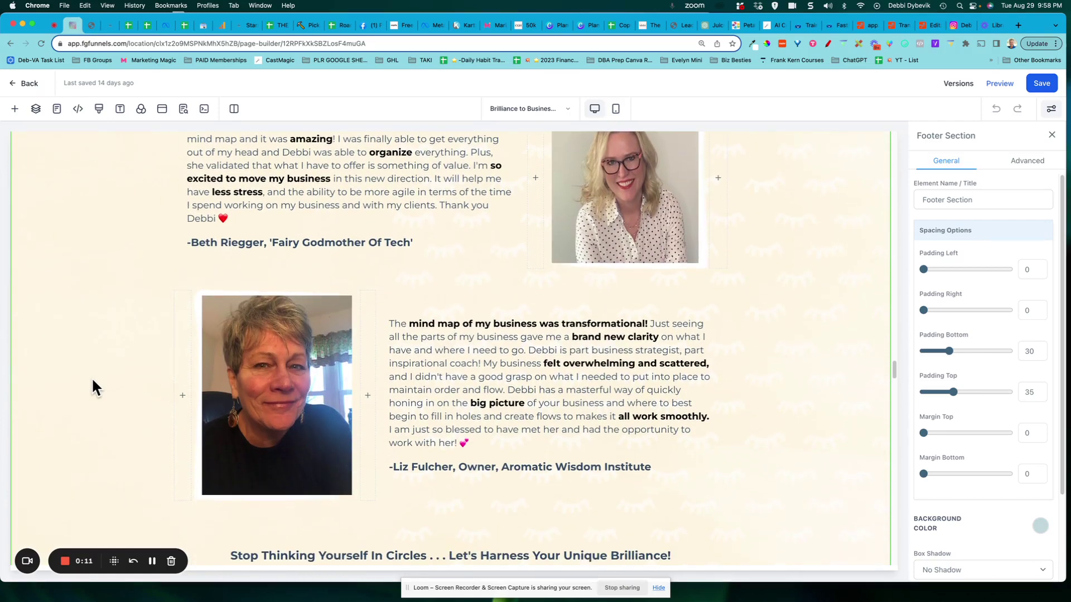
pyautogui.scroll(-9, 93, 380)
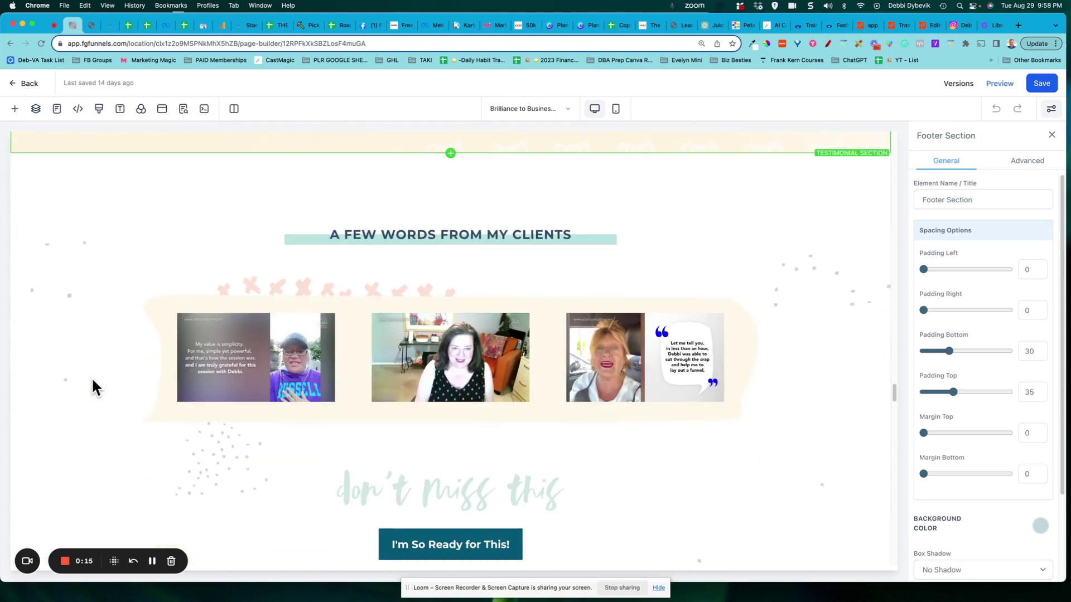
pyautogui.scroll(7, 92, 382)
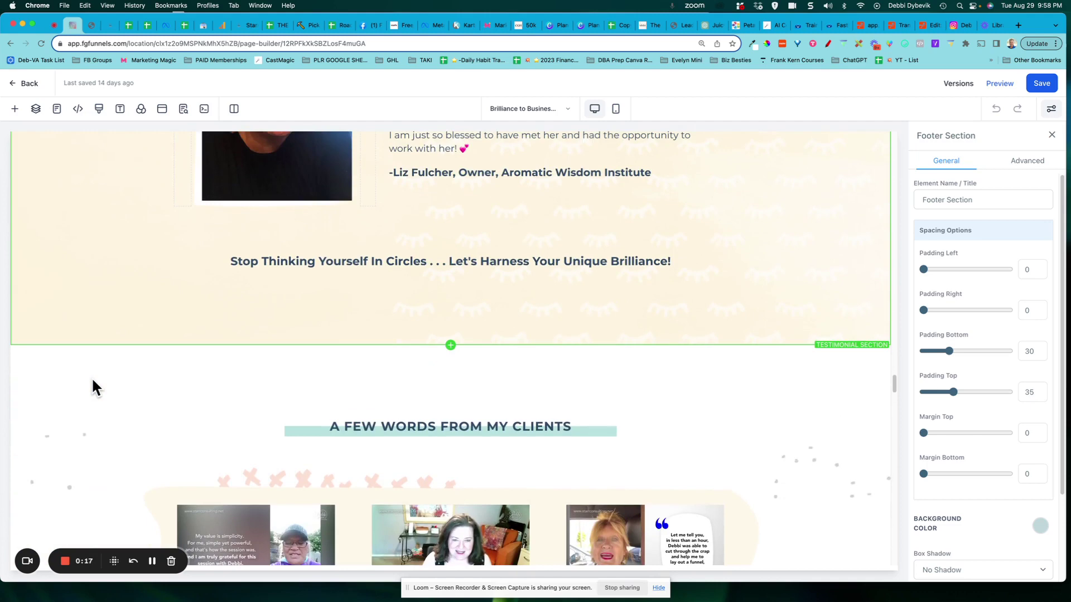
pyautogui.scroll(10, 93, 381)
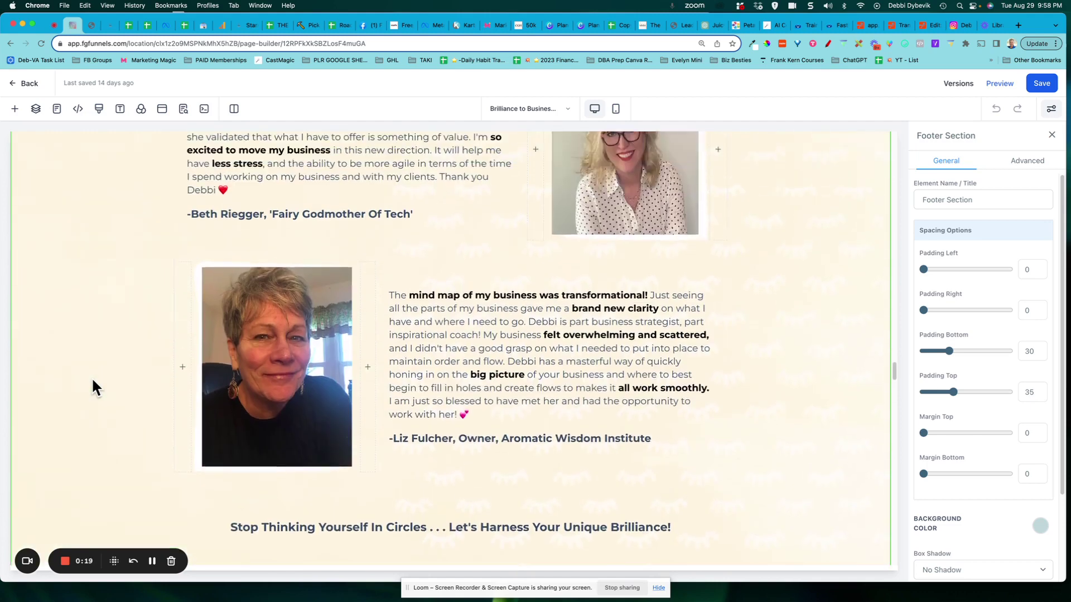
pyautogui.scroll(4, 92, 376)
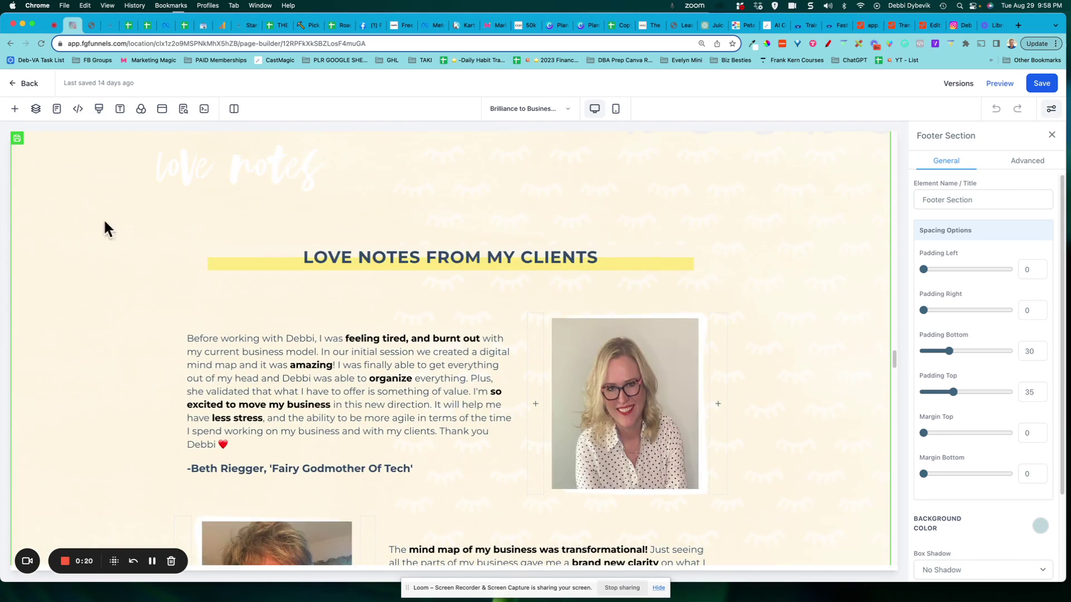
pyautogui.click(108, 6)
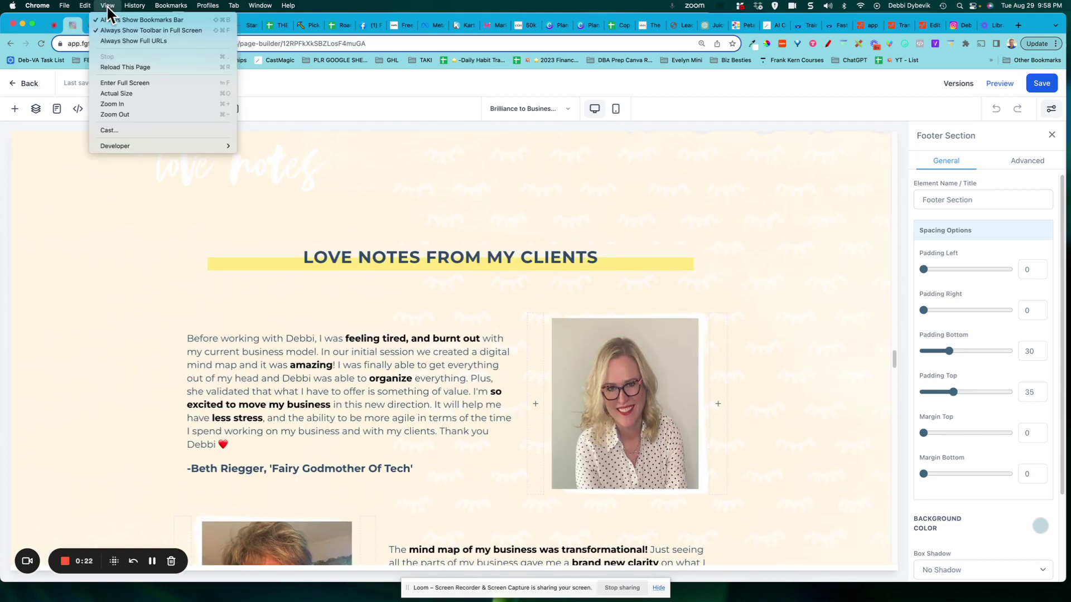
pyautogui.click(120, 112)
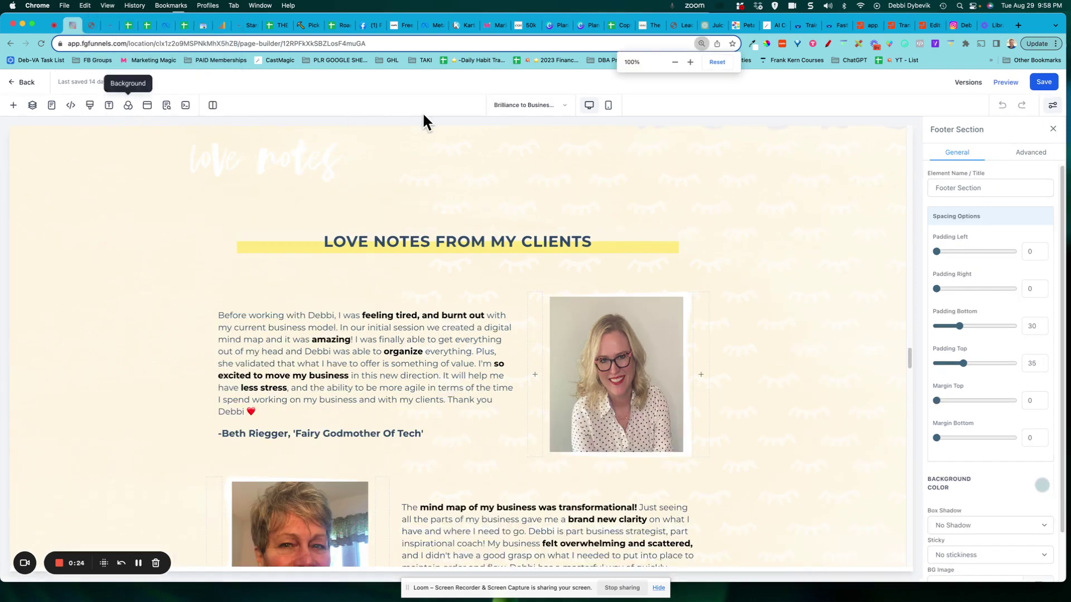
pyautogui.click(675, 62)
pyautogui.click(674, 61)
pyautogui.click(675, 61)
pyautogui.click(675, 62)
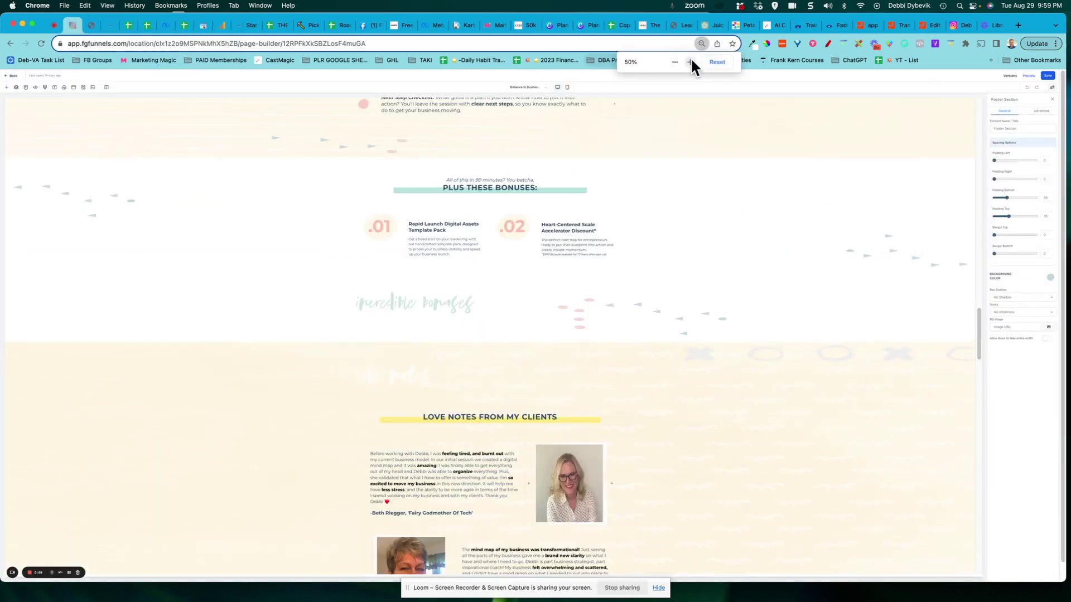
# Step: Enlarge the page view back to 75% and scroll down to the testimonials
pyautogui.click(690, 61)
pyautogui.click(690, 60)
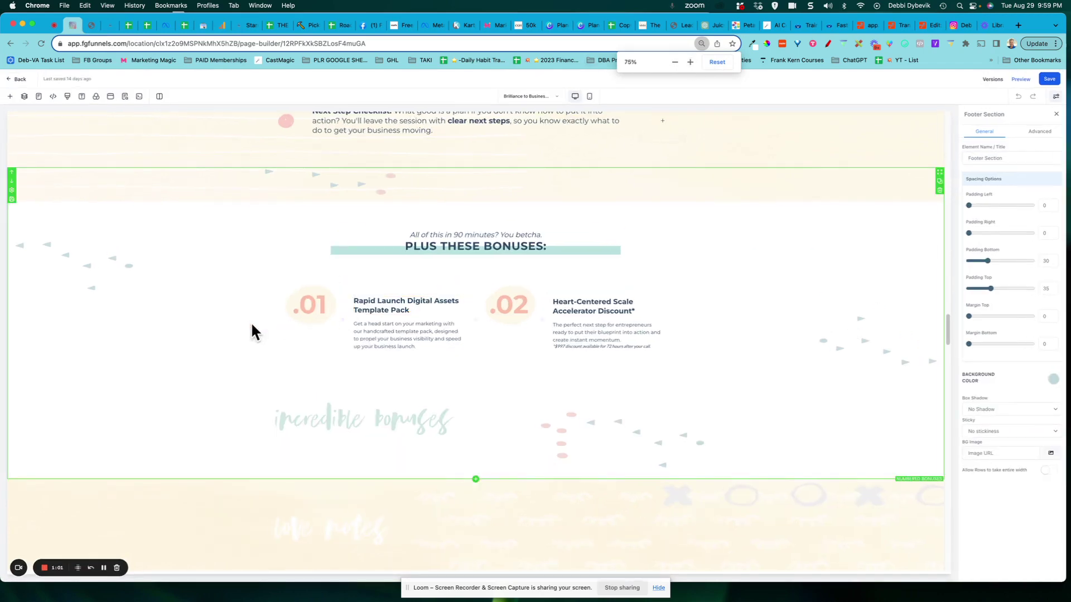
pyautogui.scroll(-5, 250, 330)
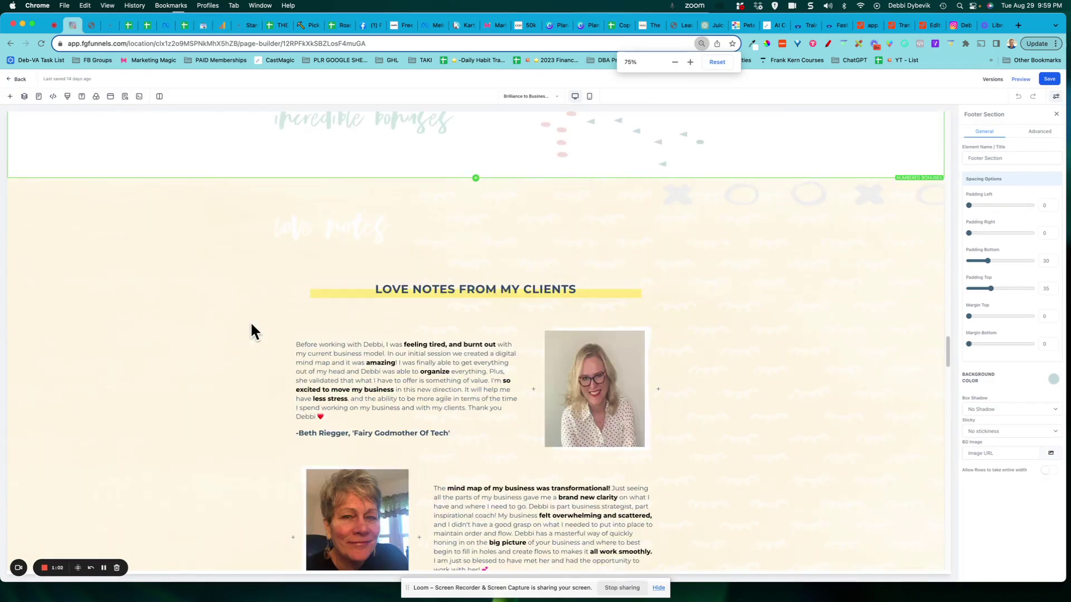
# Step: Select the love notes section, zoom to 90%, and highlight its name 'Testimonial Section'
pyautogui.click(101, 239)
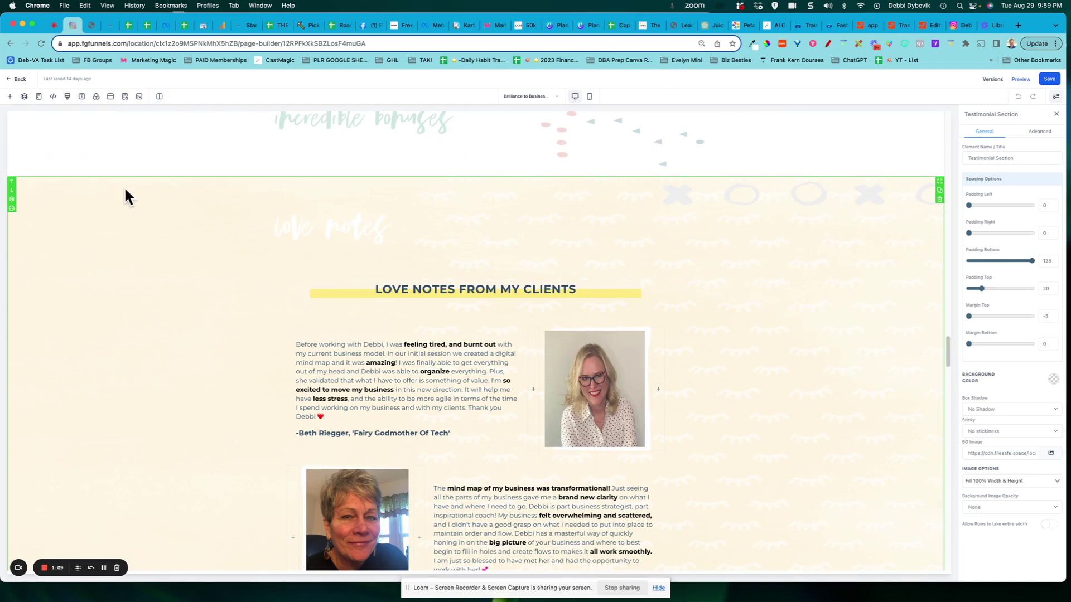
pyautogui.click(114, 8)
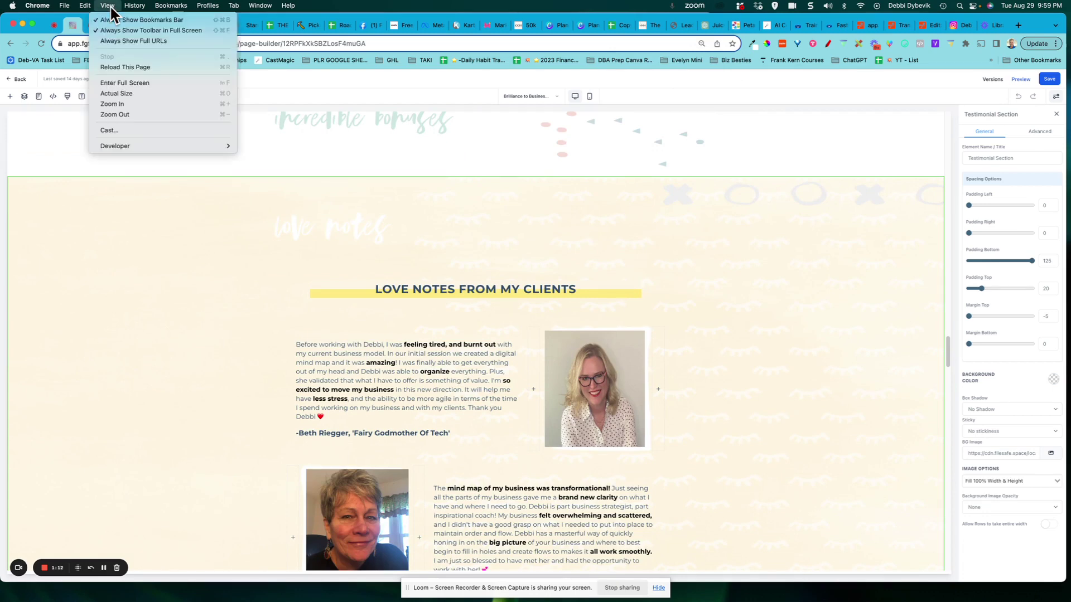
pyautogui.click(138, 105)
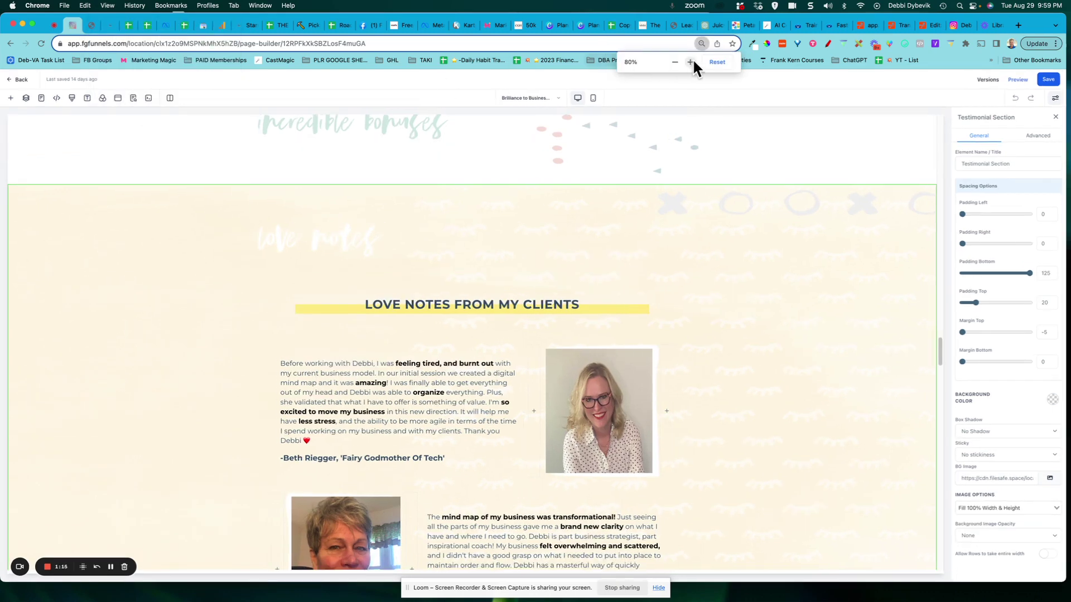
pyautogui.click(691, 62)
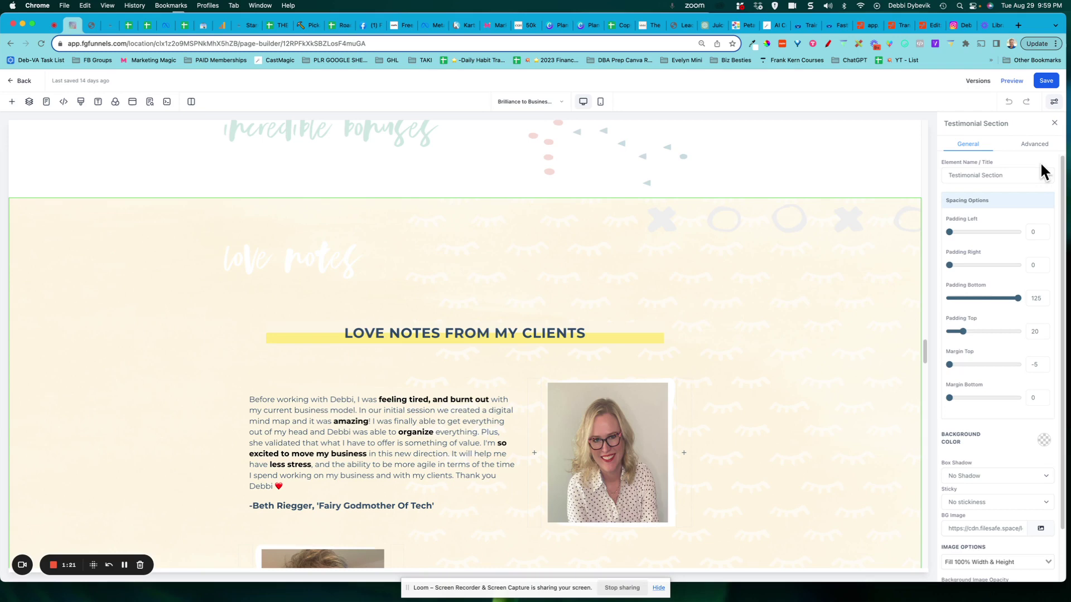
pyautogui.click(948, 175)
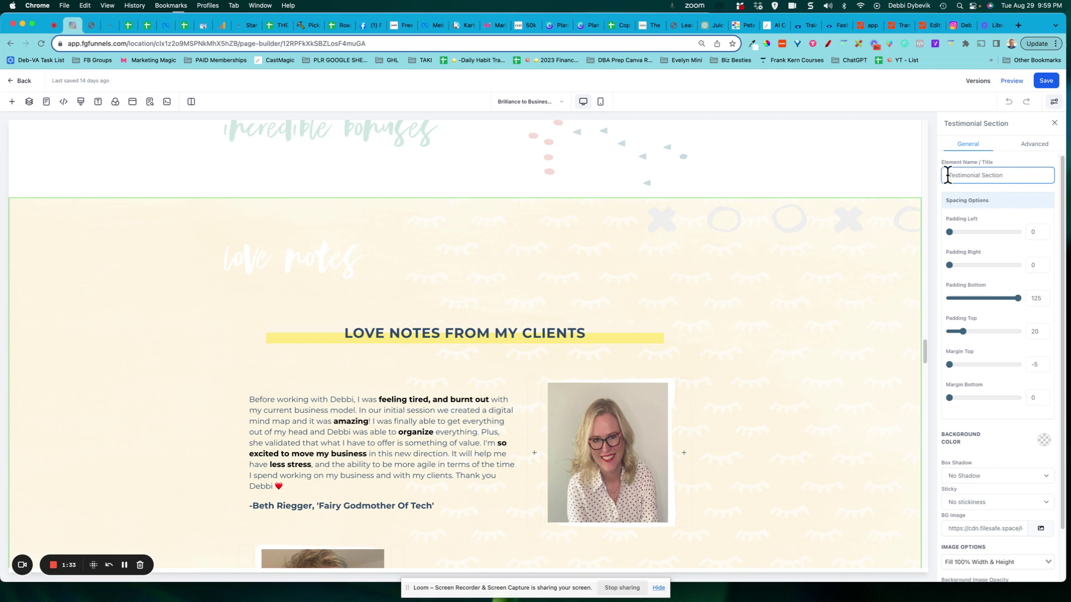
pyautogui.moveTo(943, 175); pyautogui.dragTo(1025, 175)
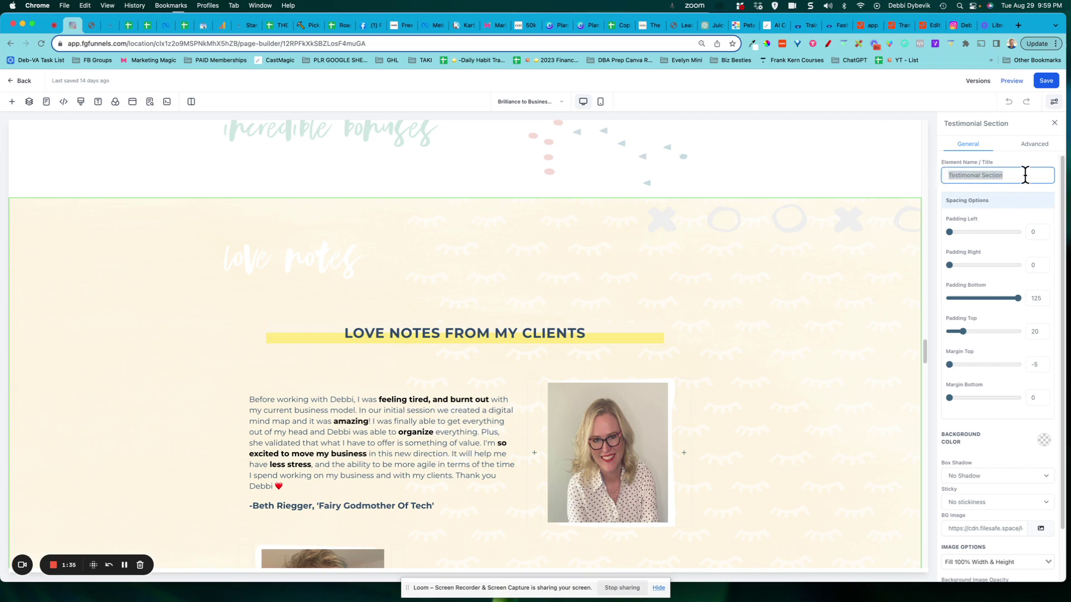
pyautogui.click(1025, 176)
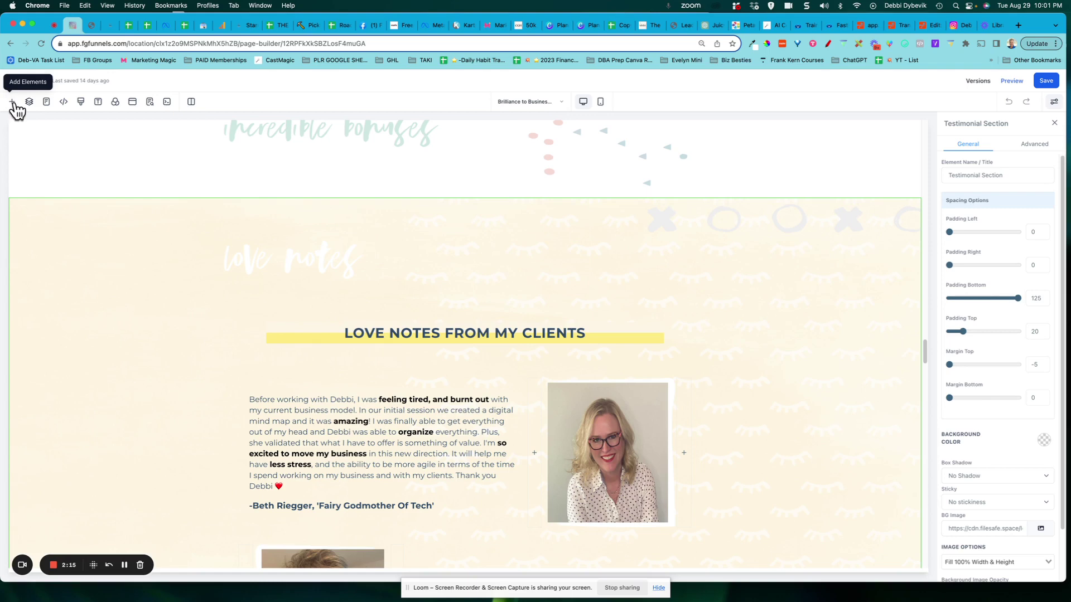
# Step: Browse the Section Templates and Global Sections lists, then show the Layers tree
pyautogui.click(12, 103)
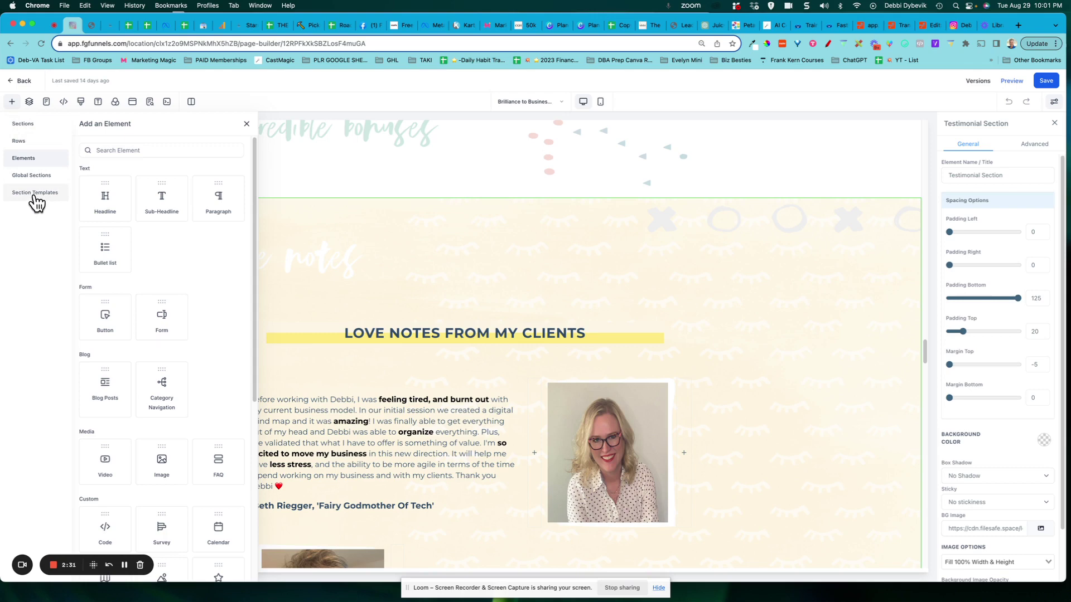
pyautogui.click(35, 196)
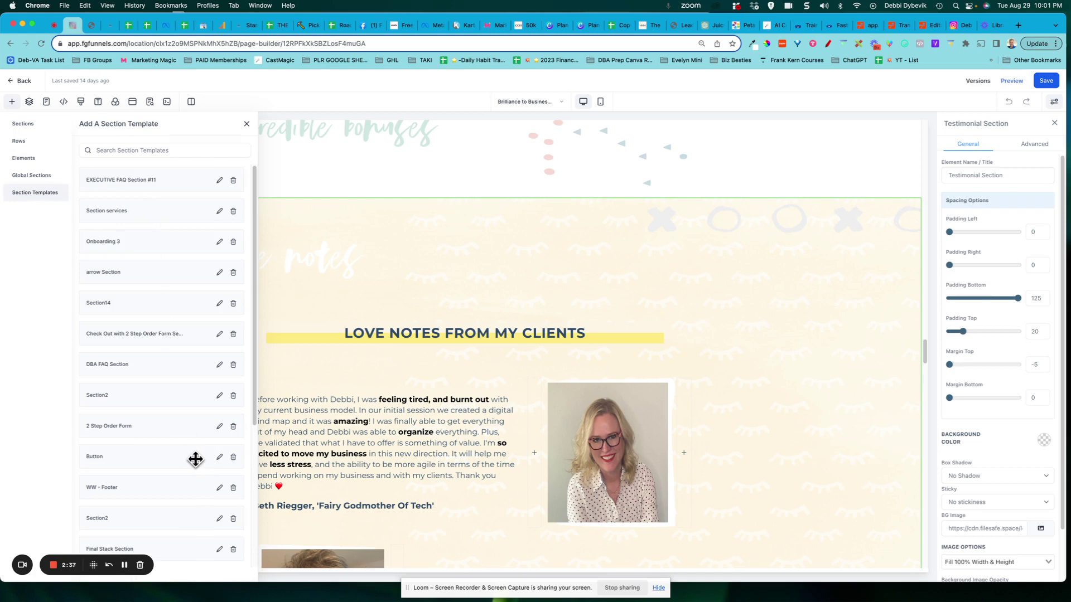
pyautogui.scroll(-4, 195, 458)
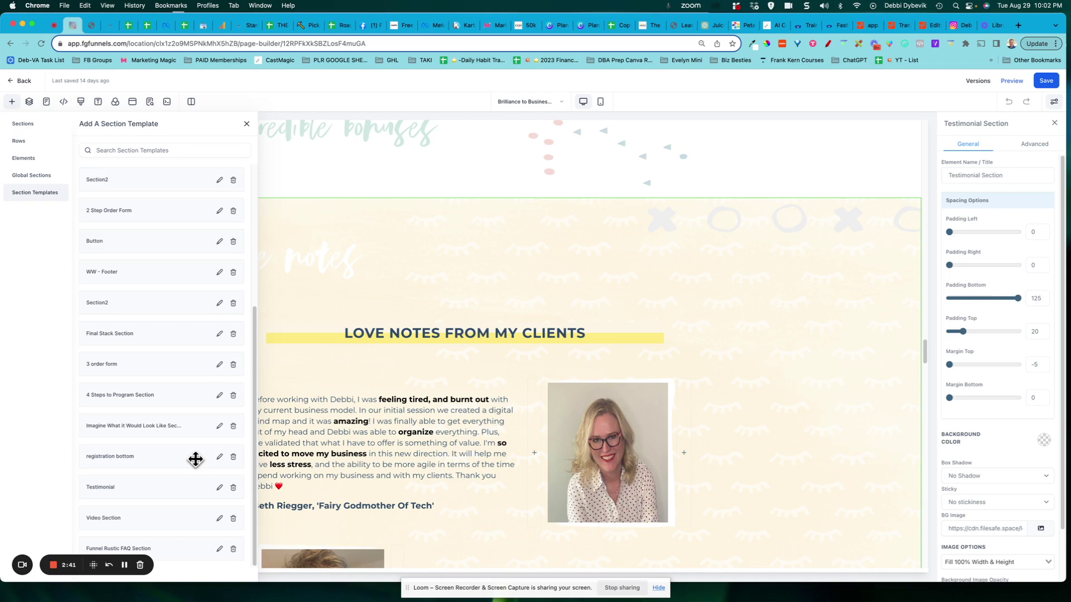
pyautogui.scroll(4, 195, 458)
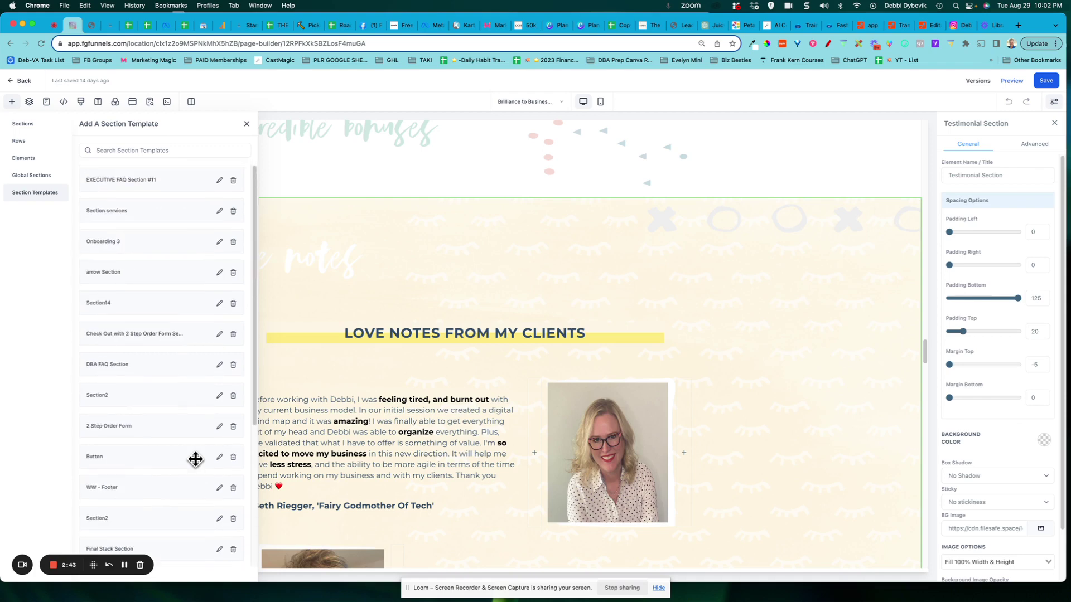
pyautogui.scroll(-4, 195, 458)
pyautogui.scroll(3, 195, 458)
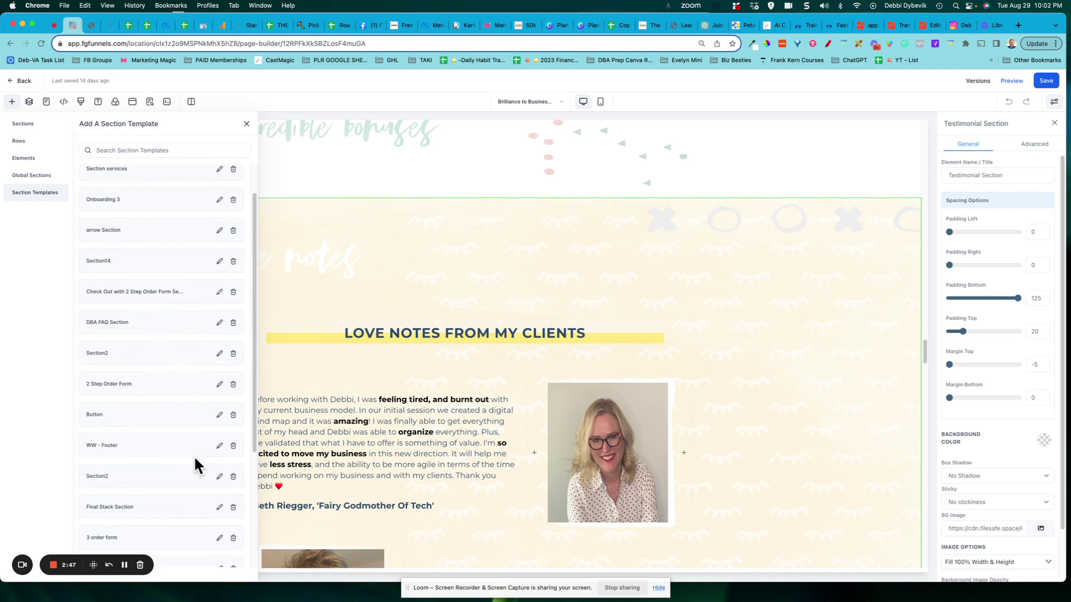
pyautogui.click(124, 565)
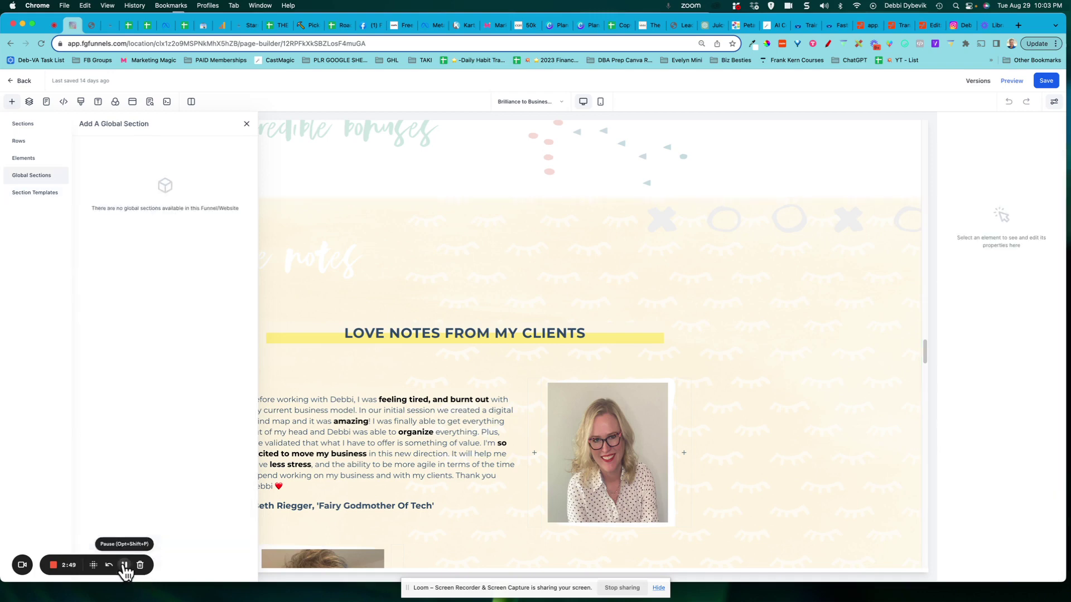
pyautogui.click(30, 102)
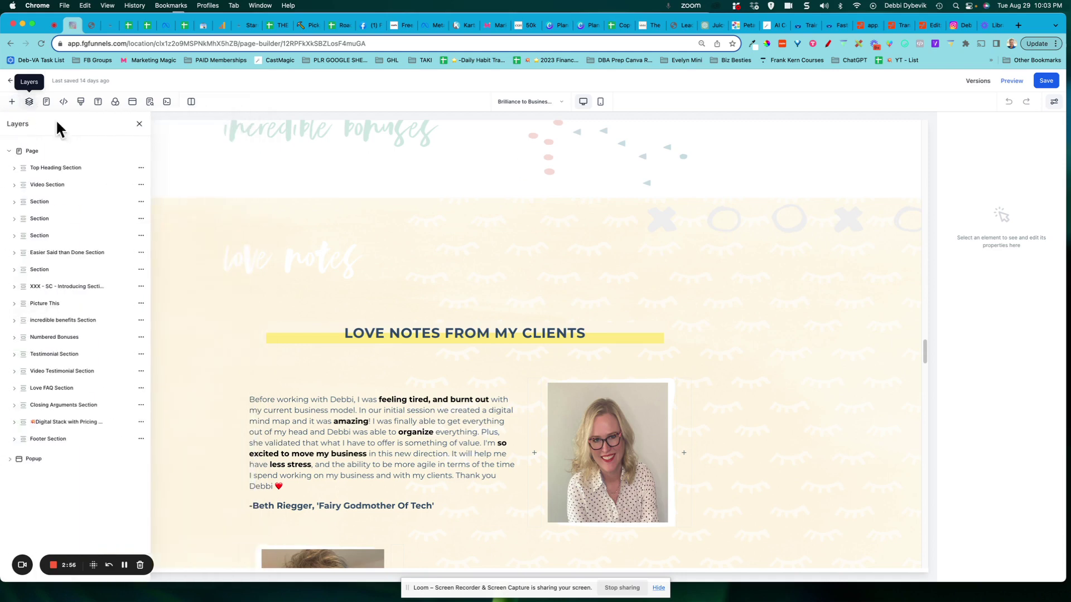
# Step: Choose Save Section from the Testimonial Section's menu in the Layers panel
pyautogui.click(10, 152)
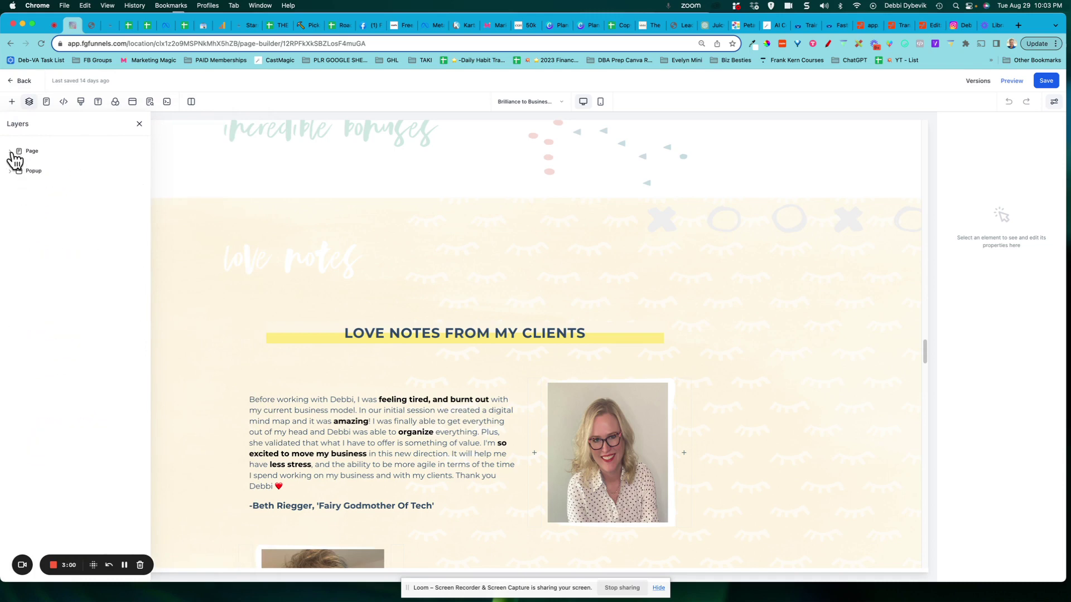
pyautogui.click(11, 153)
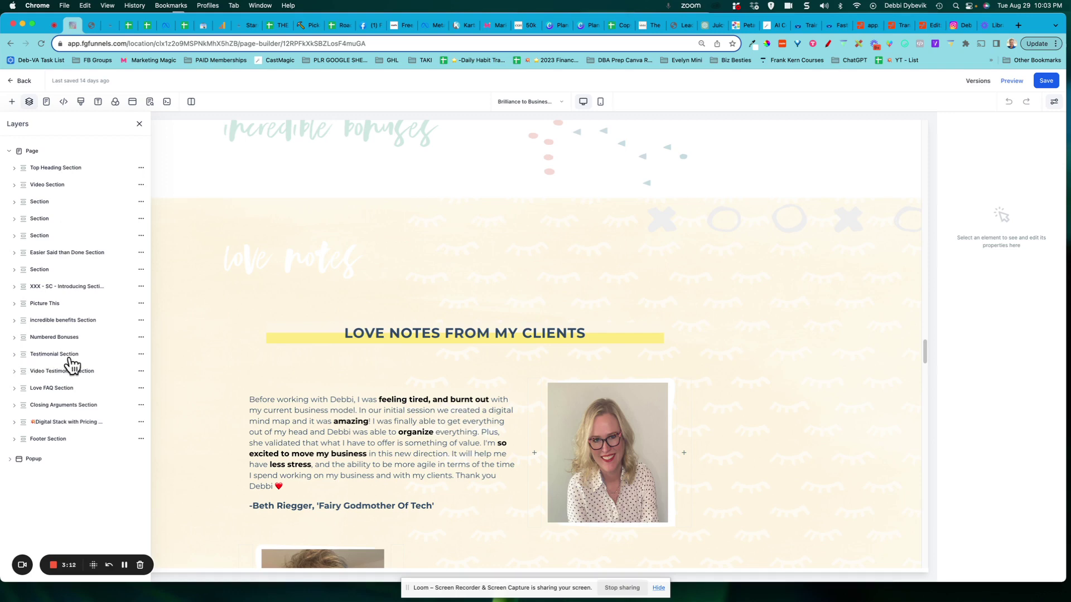
pyautogui.click(142, 358)
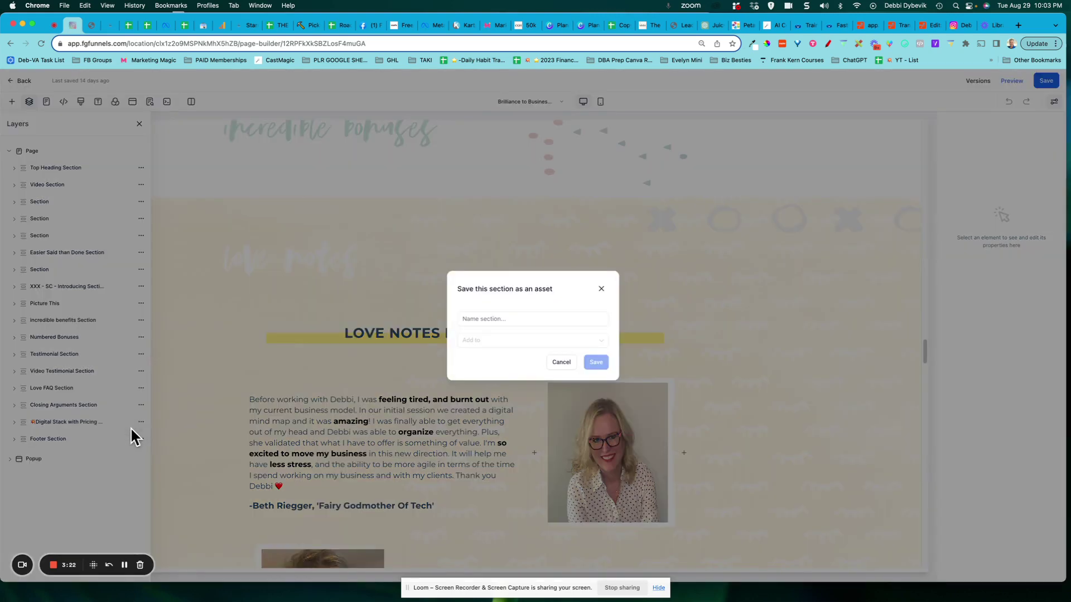
# Step: Name the section asset 'SC-Testimonial' with a 💥 emoji placed before it
pyautogui.click(461, 318)
pyautogui.write('SC')
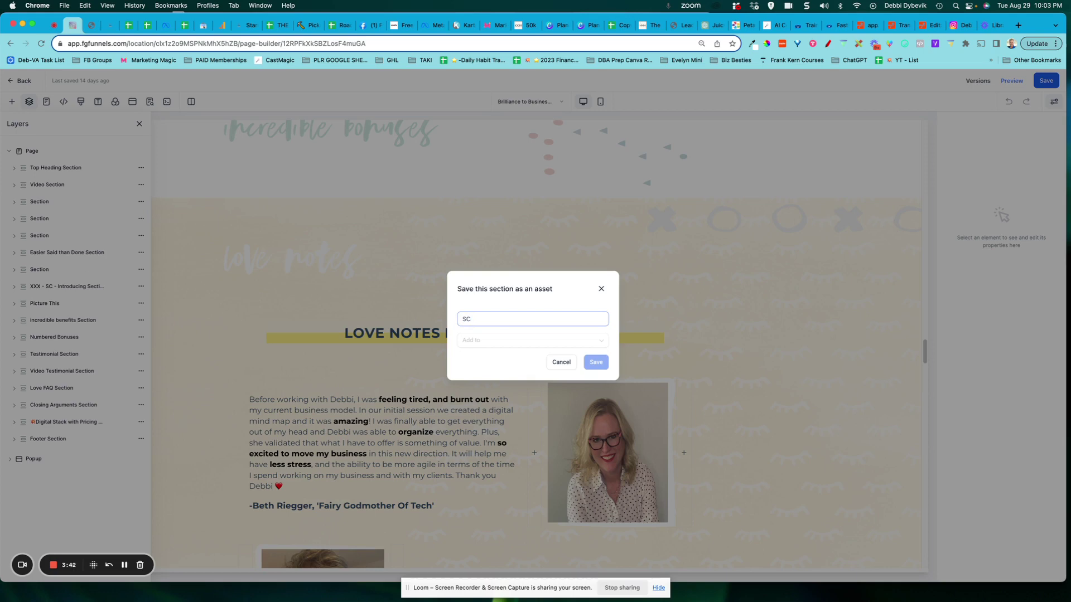
pyautogui.write('-Testimonial')
pyautogui.press('ctrl+super+space')
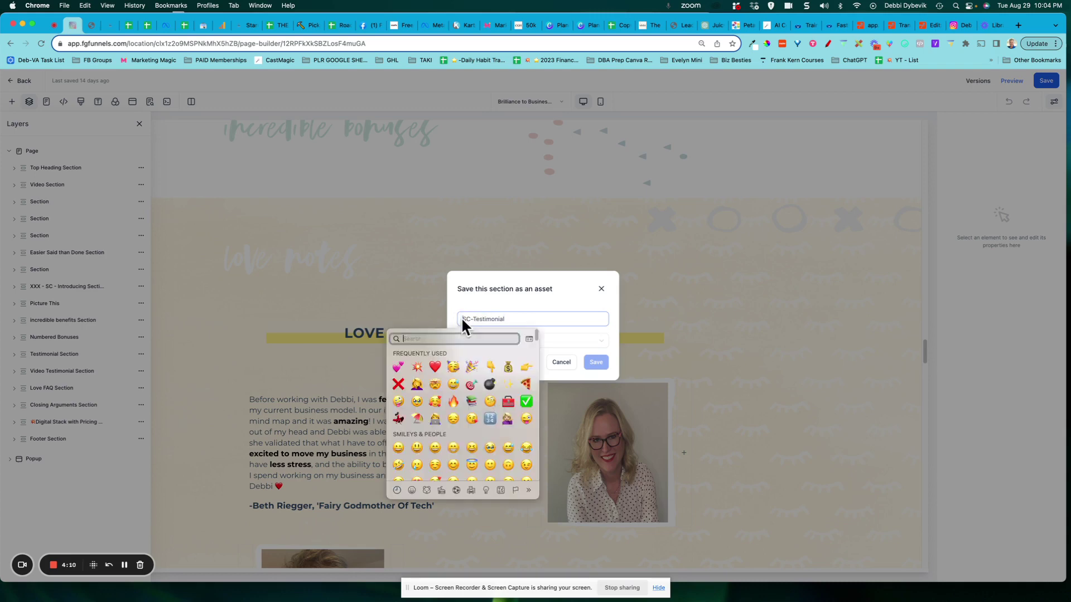
pyautogui.click(420, 367)
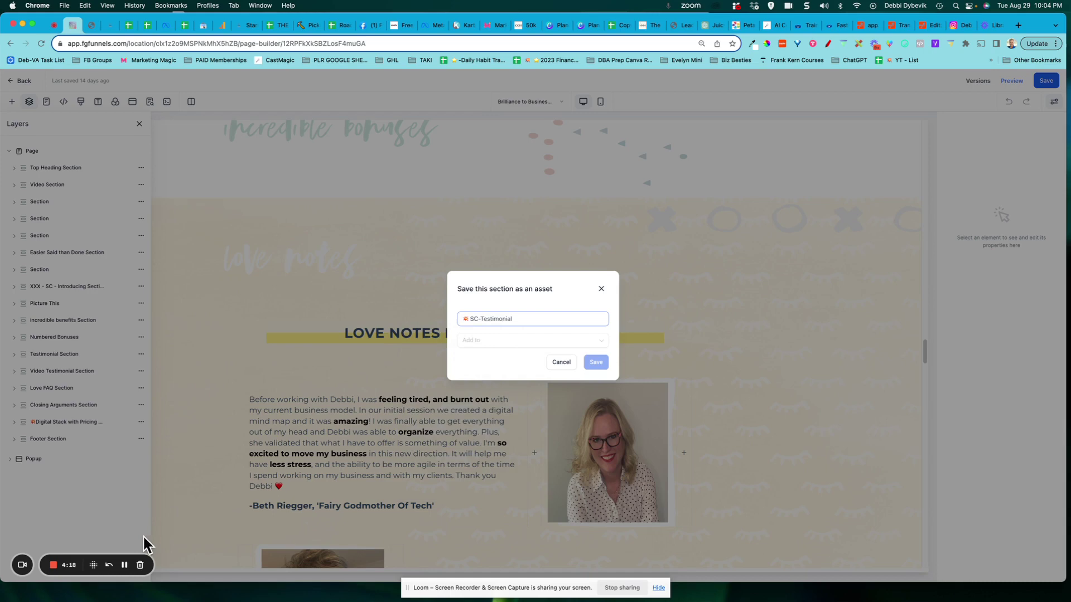
# Step: Set the asset destination to Template and save SC-Testimonial
pyautogui.click(124, 564)
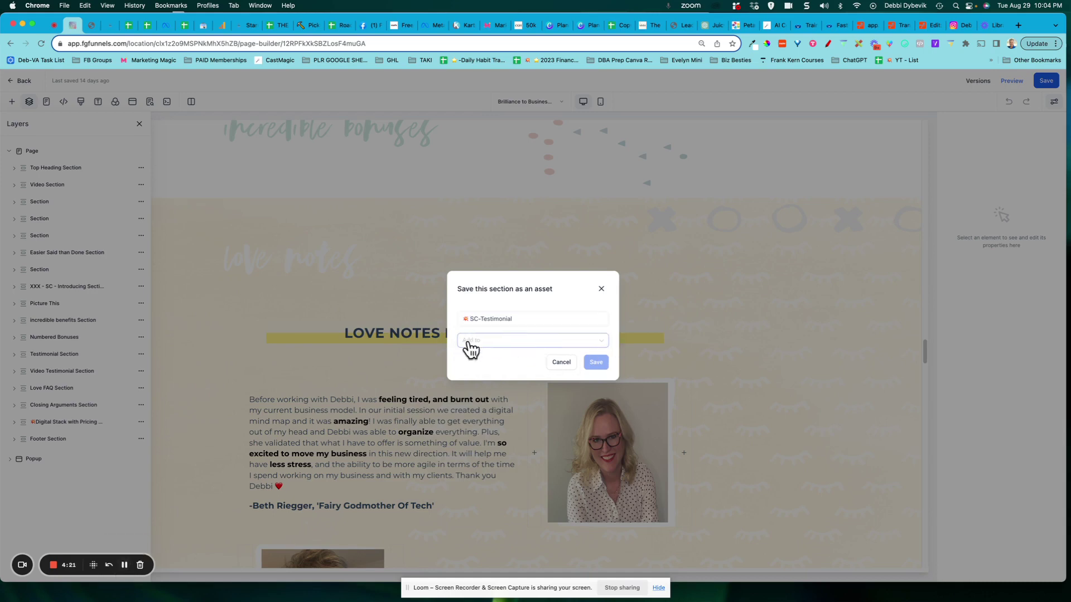
pyautogui.click(514, 350)
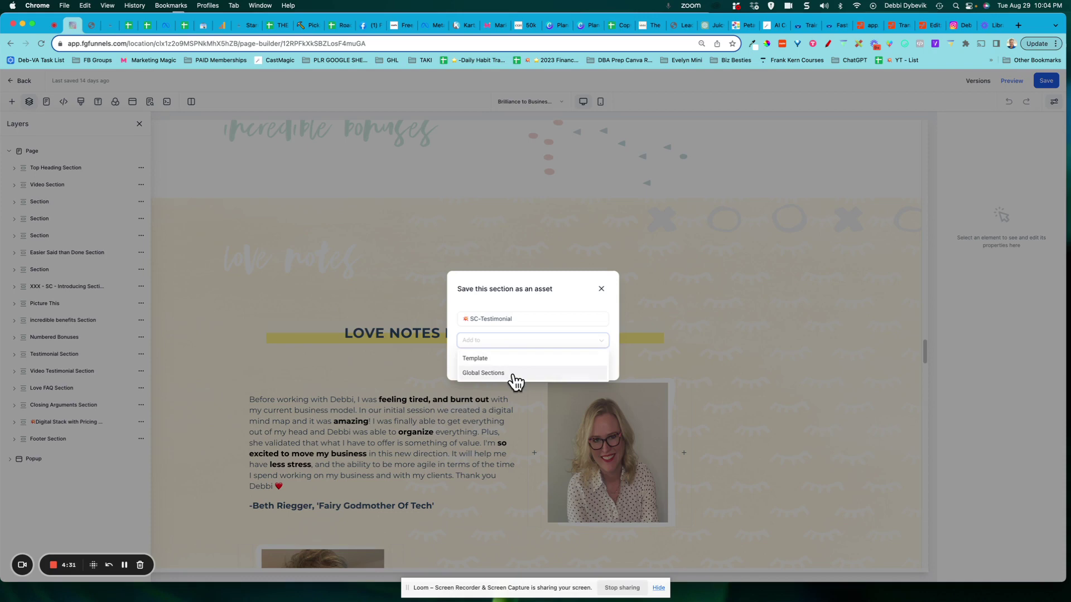
pyautogui.click(483, 362)
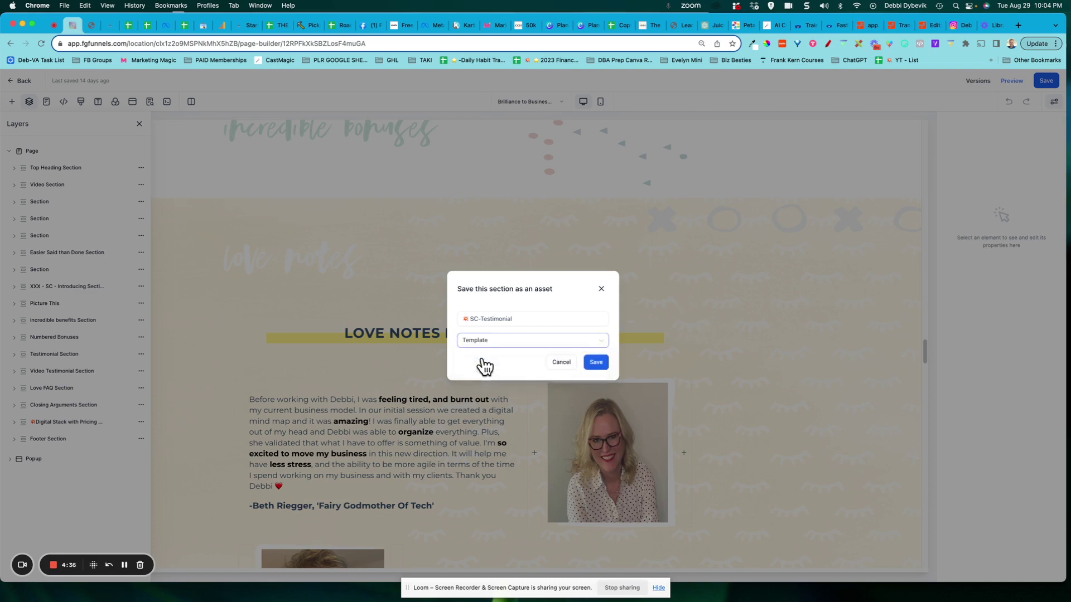
pyautogui.click(596, 362)
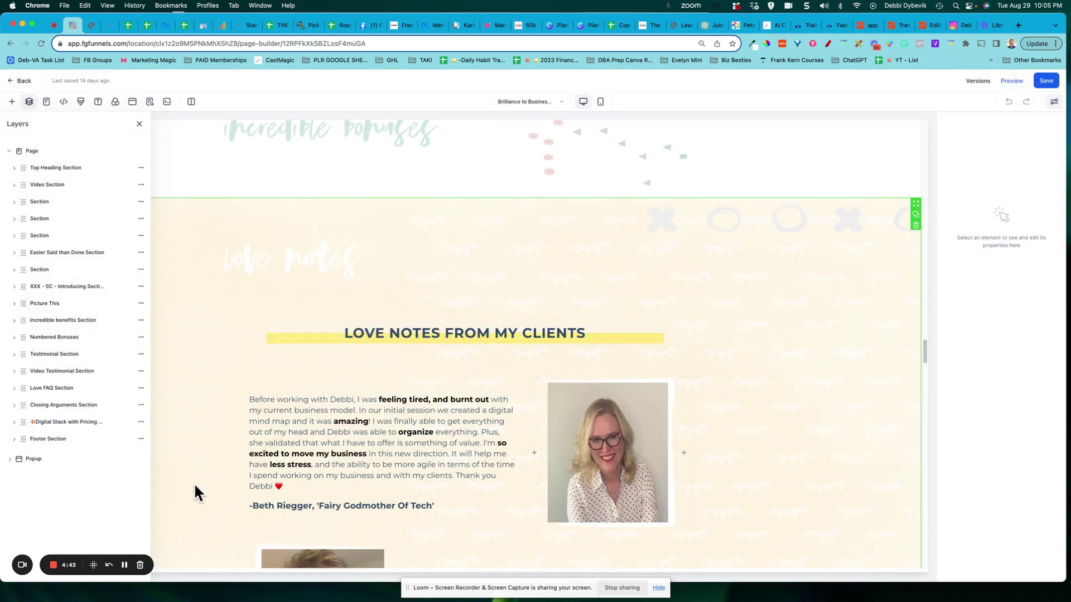
# Step: Open the Squeeze Page in the page builder from its Edit options
pyautogui.click(125, 565)
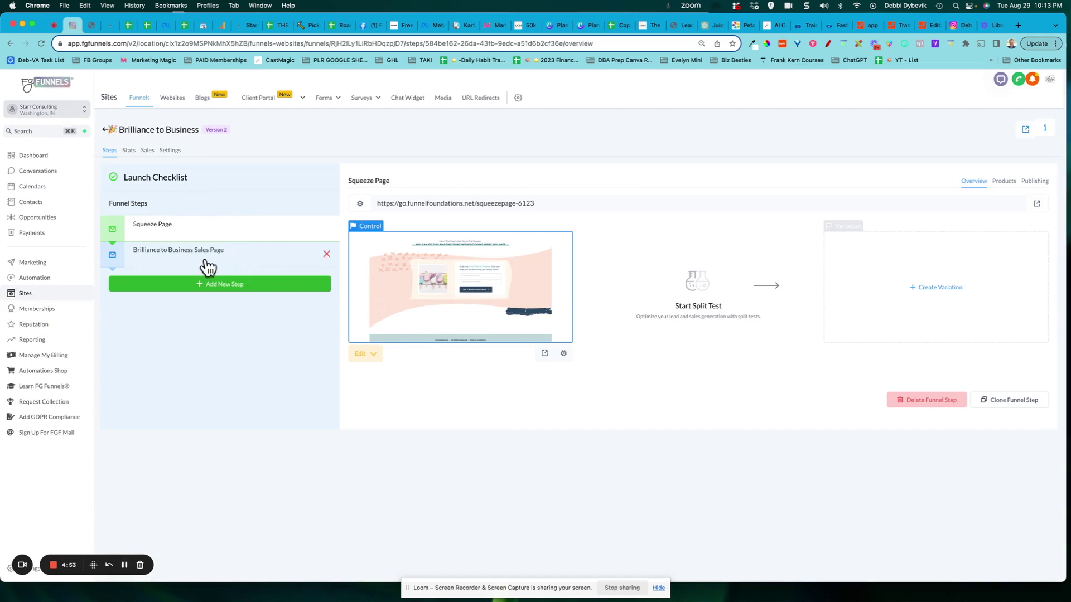
pyautogui.click(369, 357)
pyautogui.click(385, 376)
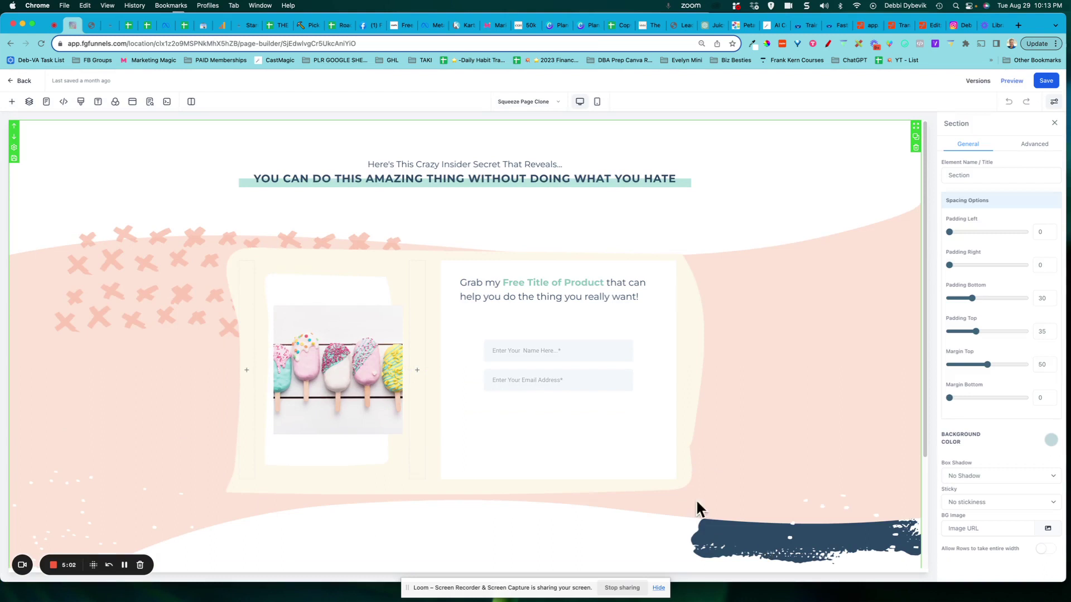
# Step: Filter the saved section templates by searching 'SC'
pyautogui.click(11, 102)
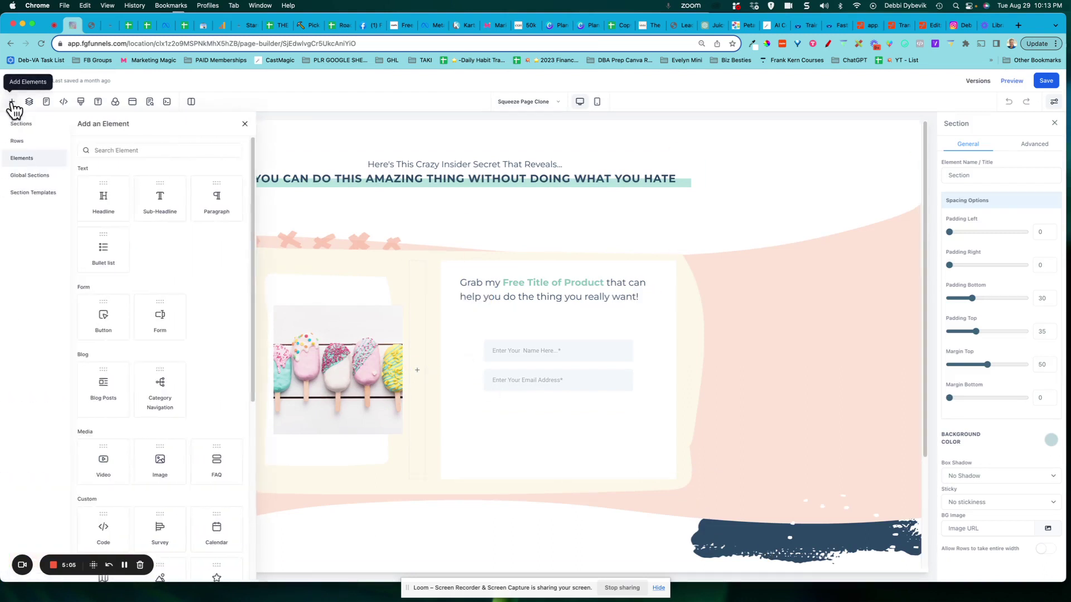
pyautogui.click(37, 195)
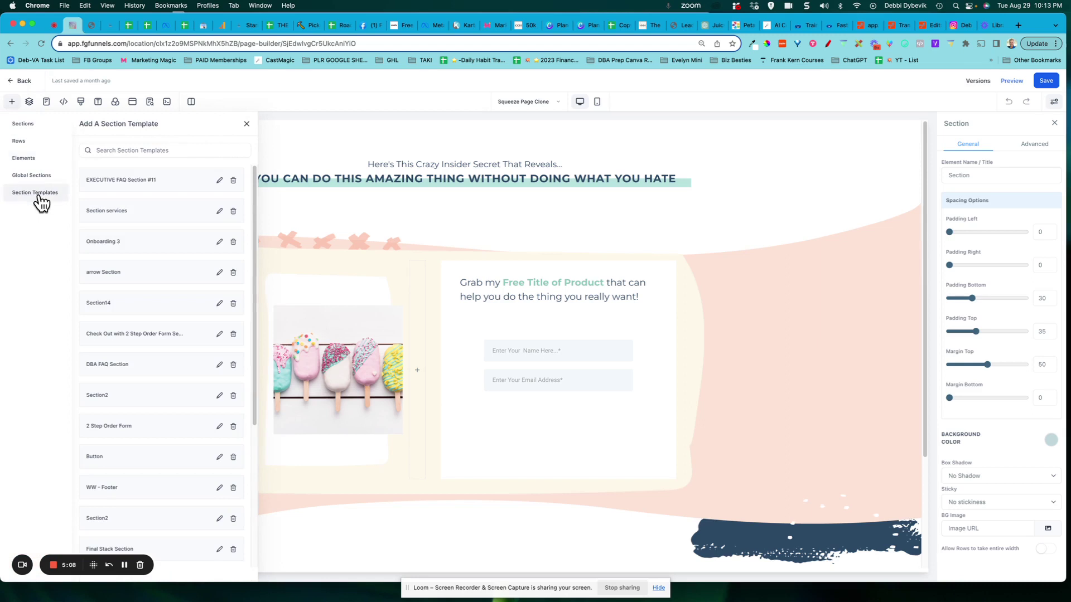
pyautogui.scroll(-5, 161, 356)
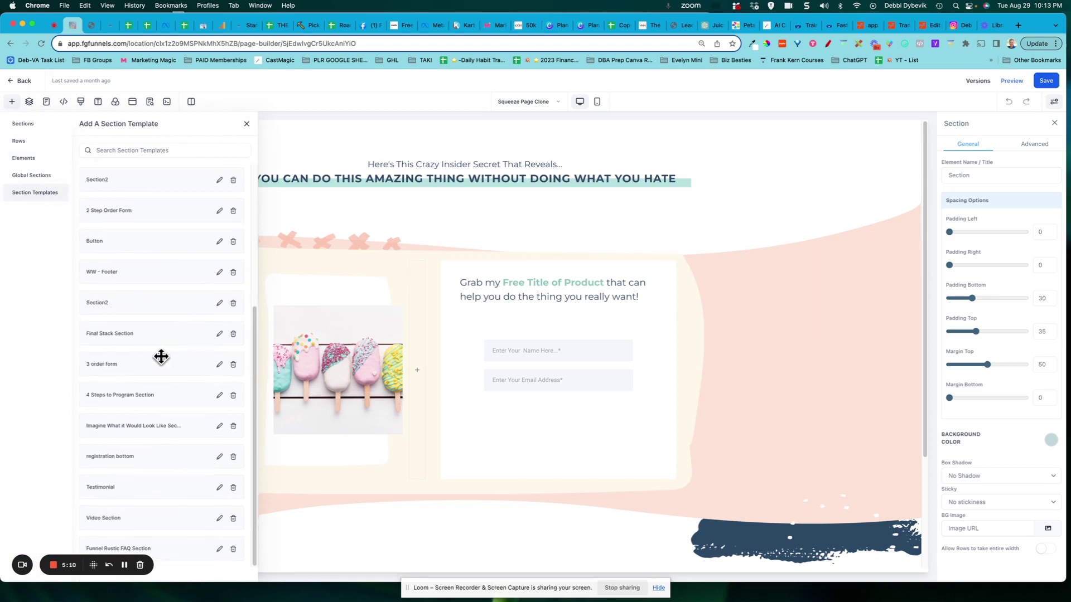
pyautogui.scroll(5, 209, 422)
pyautogui.scroll(-5, 209, 422)
pyautogui.scroll(5, 209, 422)
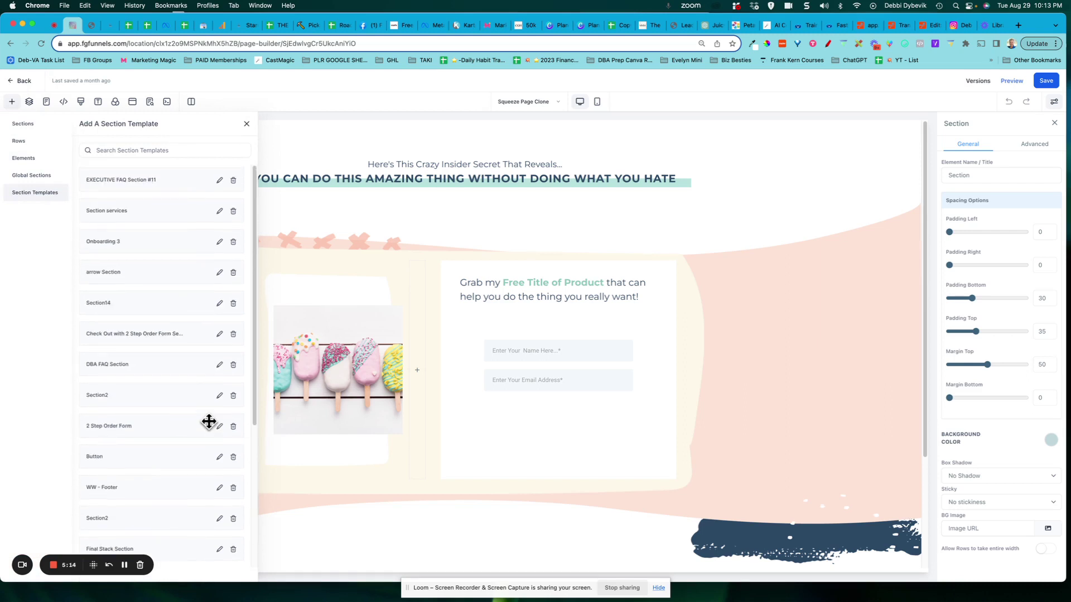
pyautogui.scroll(-5, 209, 422)
pyautogui.scroll(5, 209, 422)
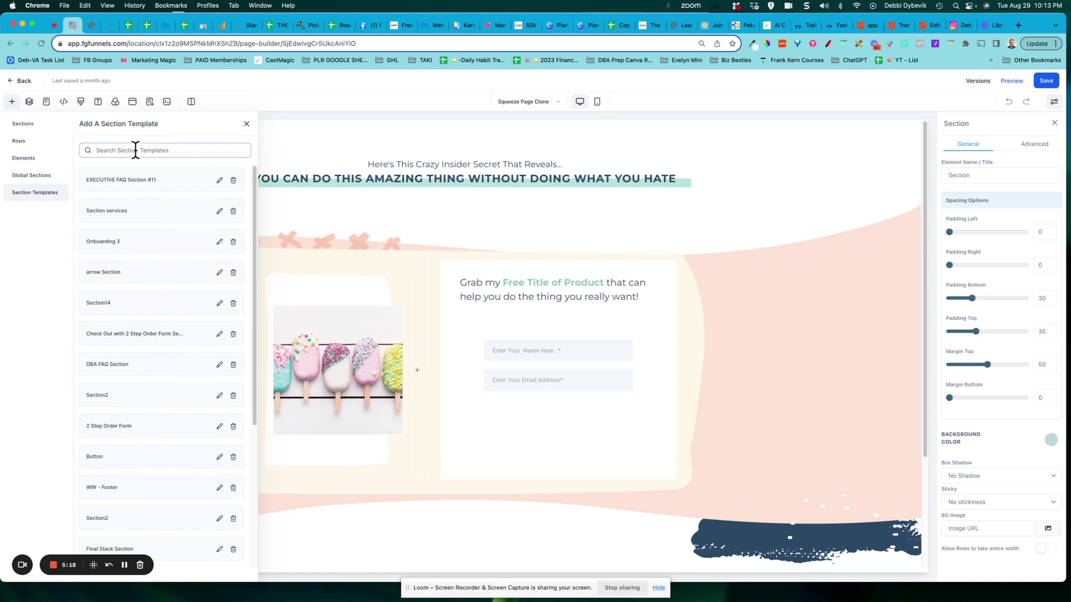
pyautogui.write('SC')
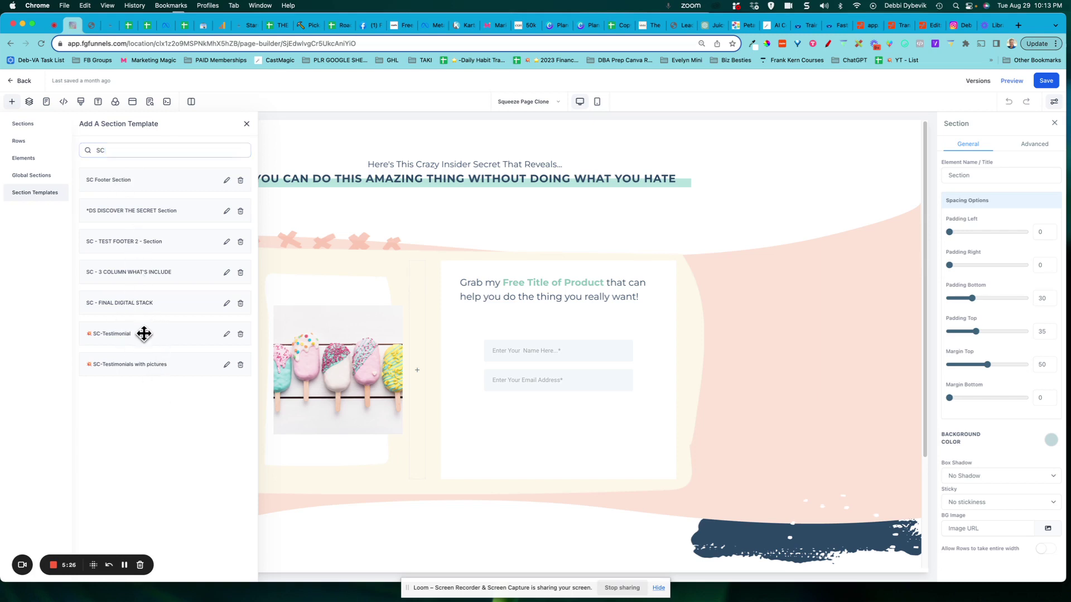
# Step: Drag SC-Testimonial below the opt-in form and scroll to check the placement
pyautogui.moveTo(144, 333); pyautogui.dragTo(466, 506)
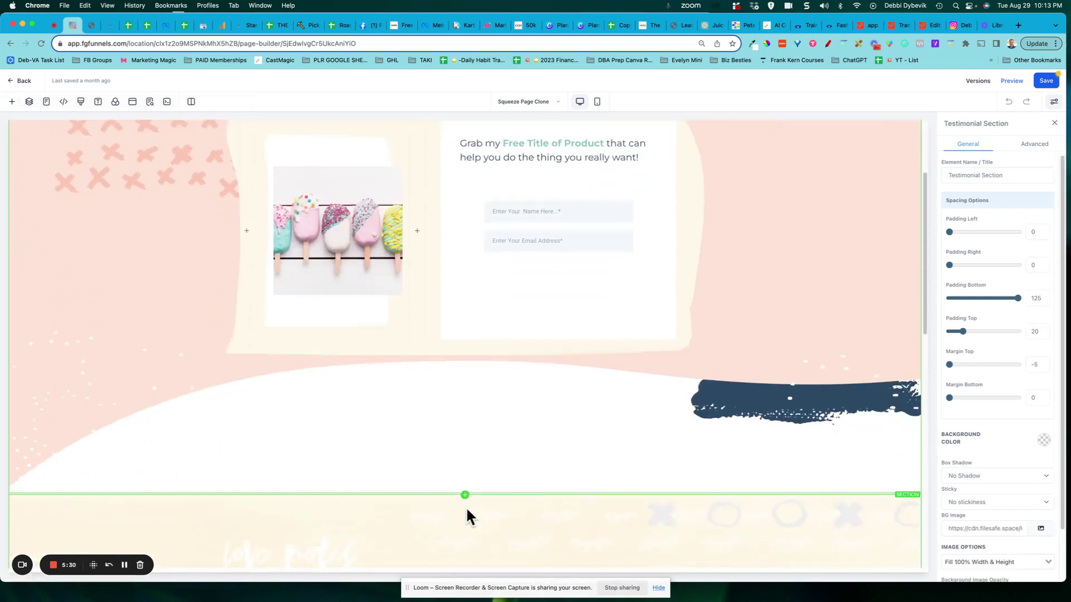
pyautogui.scroll(-4, 466, 506)
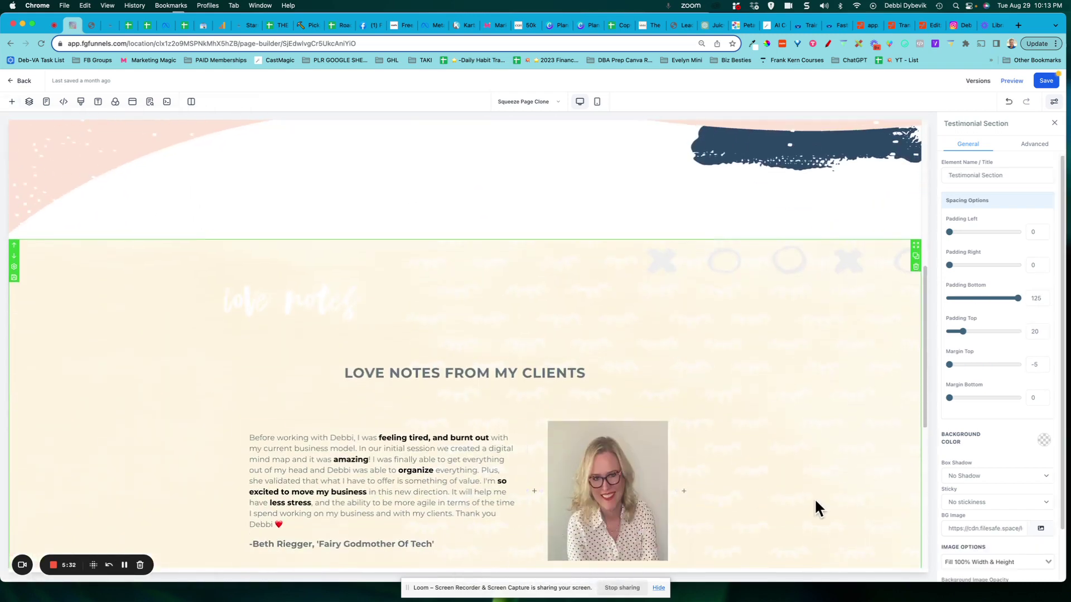
pyautogui.scroll(-5, 815, 498)
pyautogui.scroll(-3, 814, 497)
pyautogui.scroll(15, 814, 498)
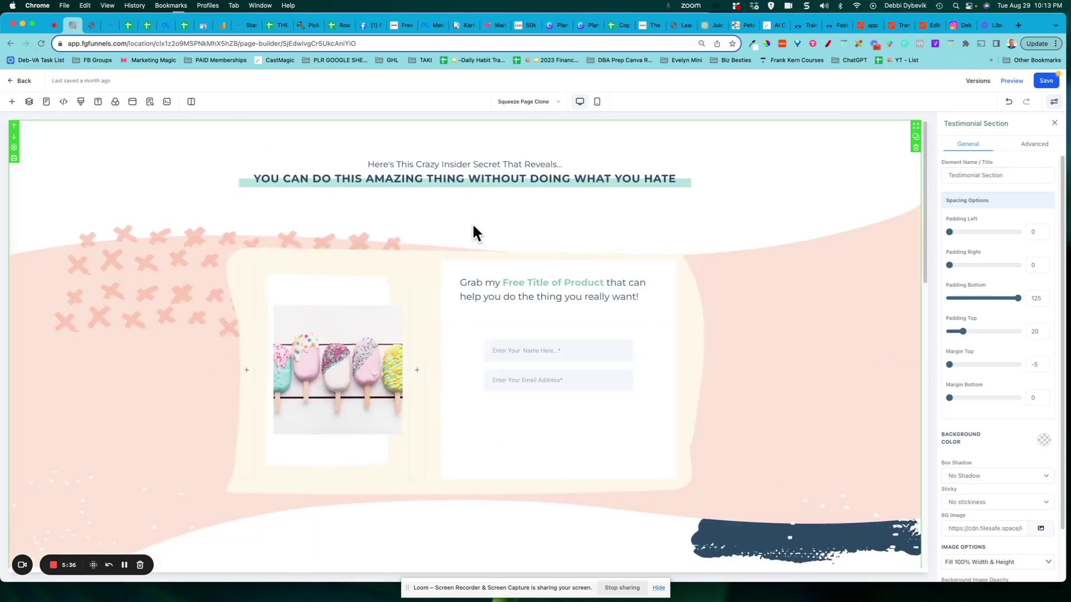
# Step: Exit the builder to the funnels list and open TEST funnel from Recent
pyautogui.click(12, 82)
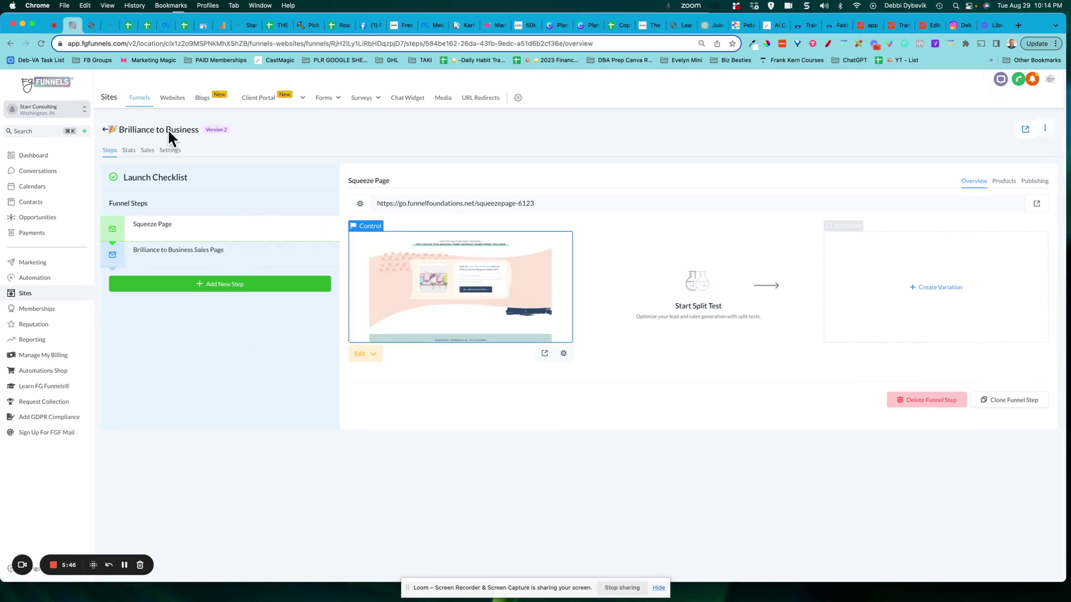
pyautogui.click(106, 130)
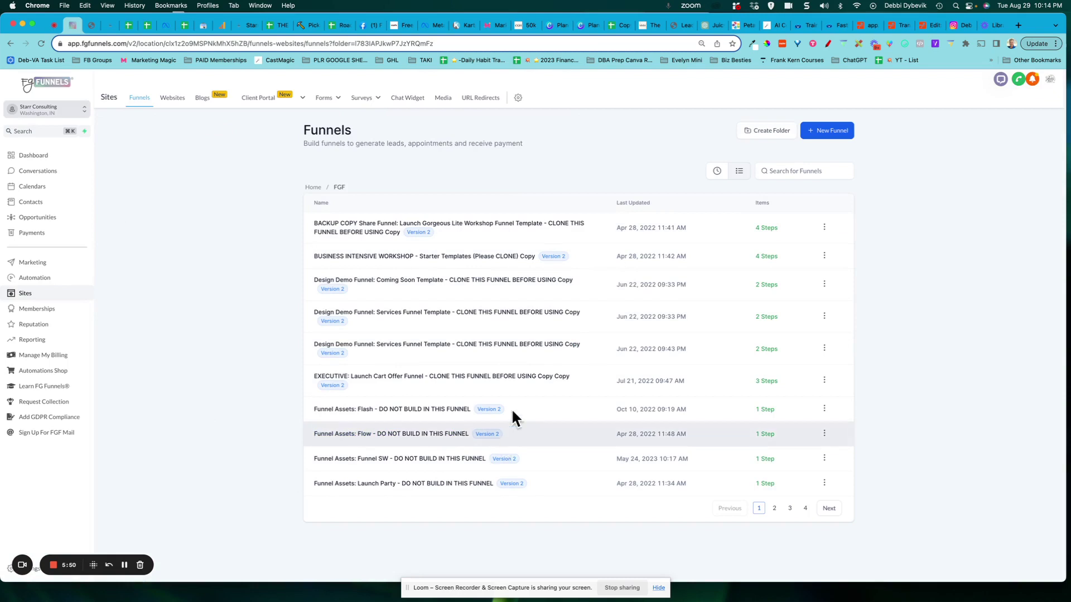
pyautogui.click(718, 173)
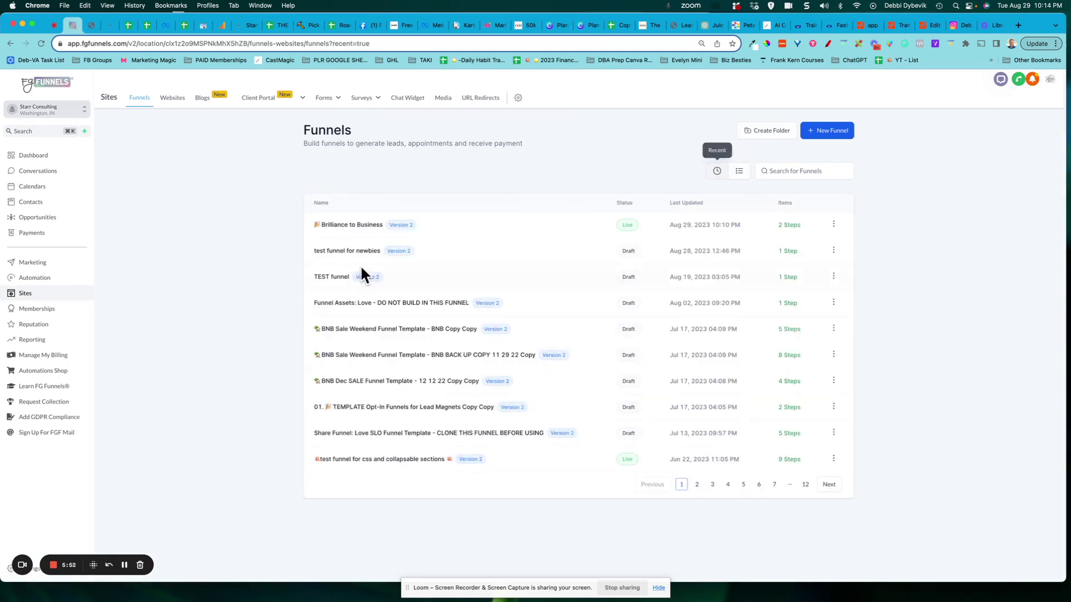
pyautogui.click(329, 278)
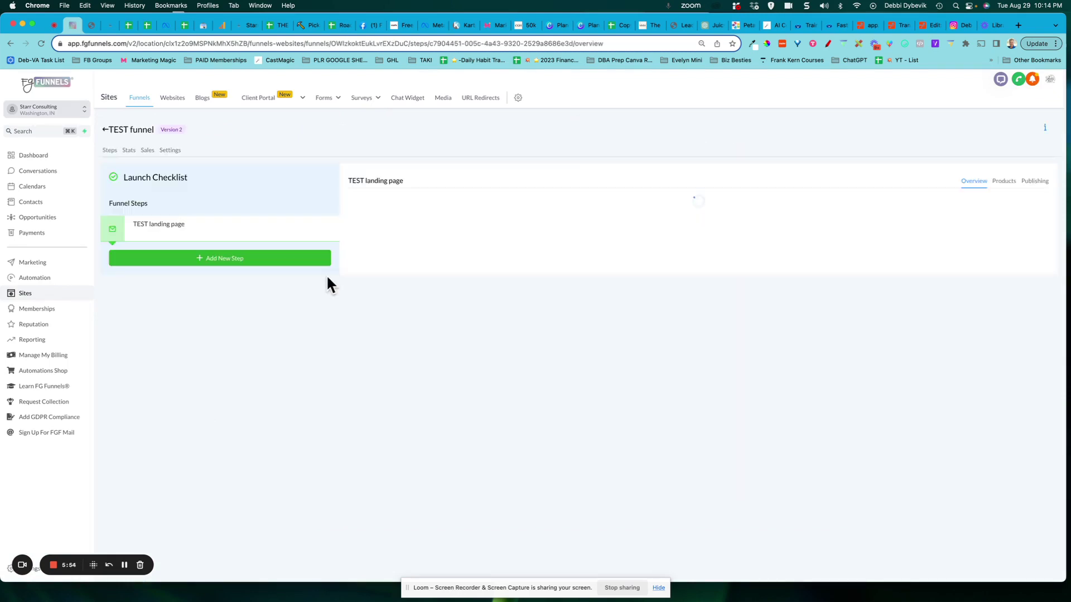